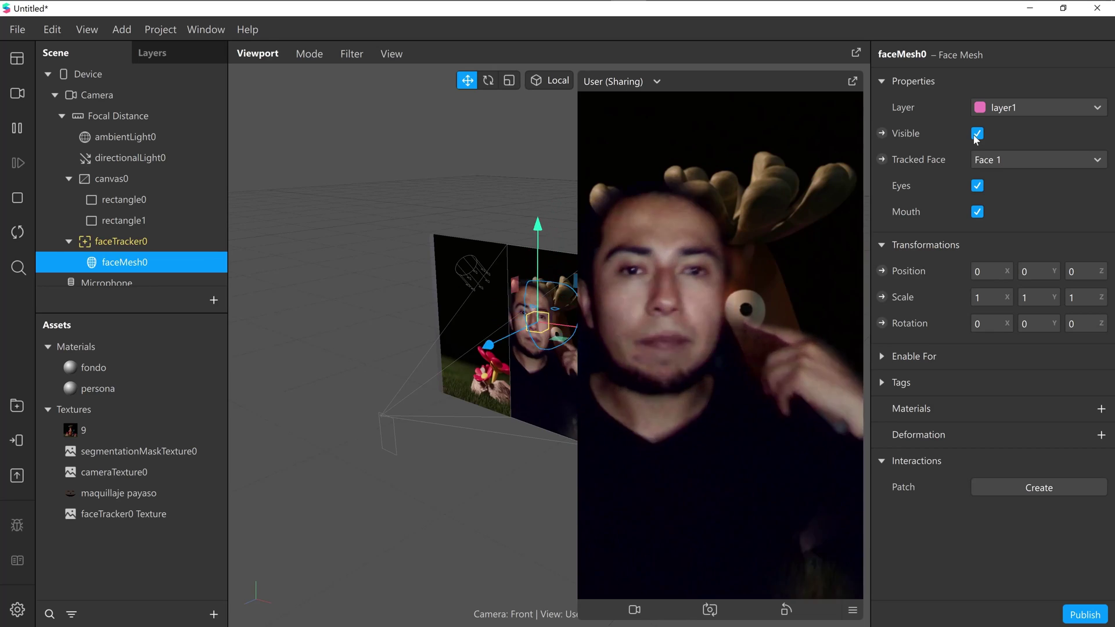
- Turn off the eyes and mouth of faceMesh0 and assign a newly created material to it
click(976, 135)
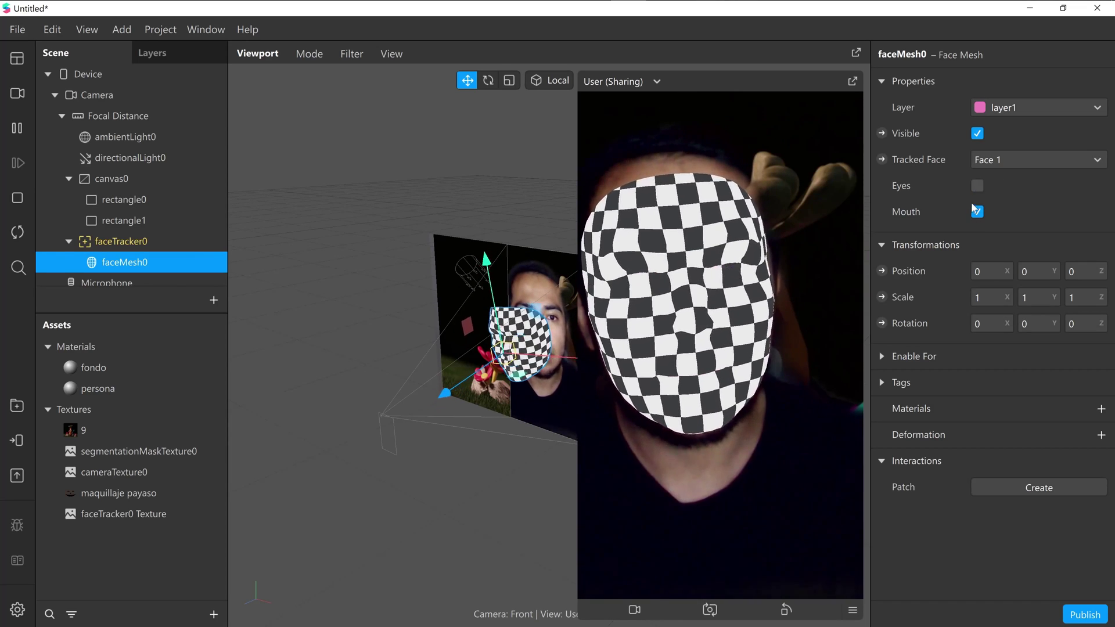
click(1102, 410)
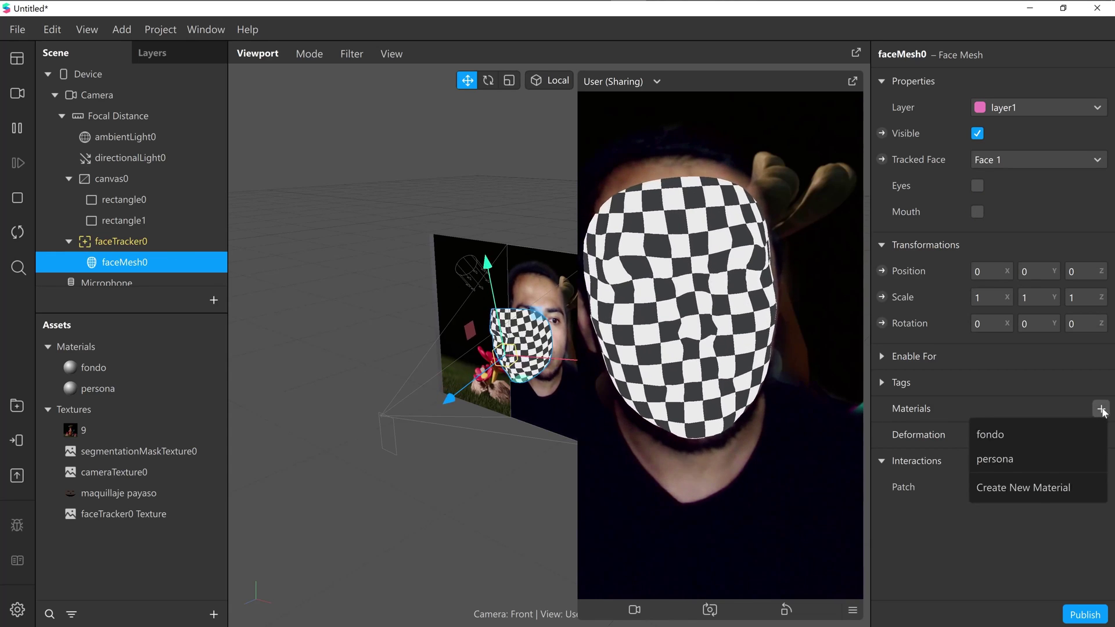
click(1025, 488)
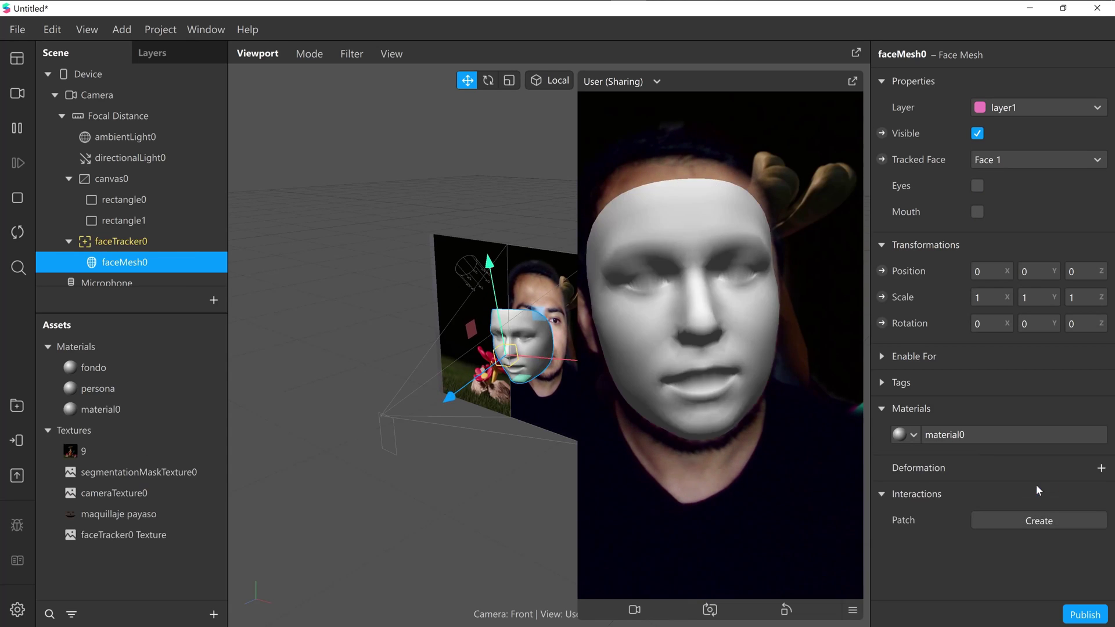
- Rename faceMesh0's new material material0 as rostro
click(120, 240)
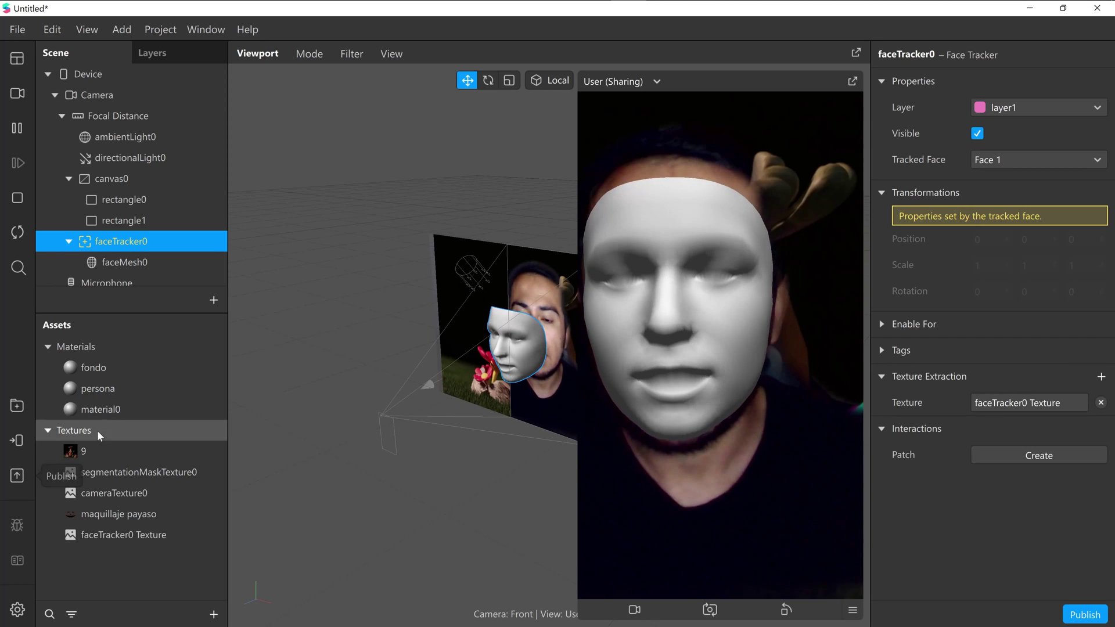
click(115, 408)
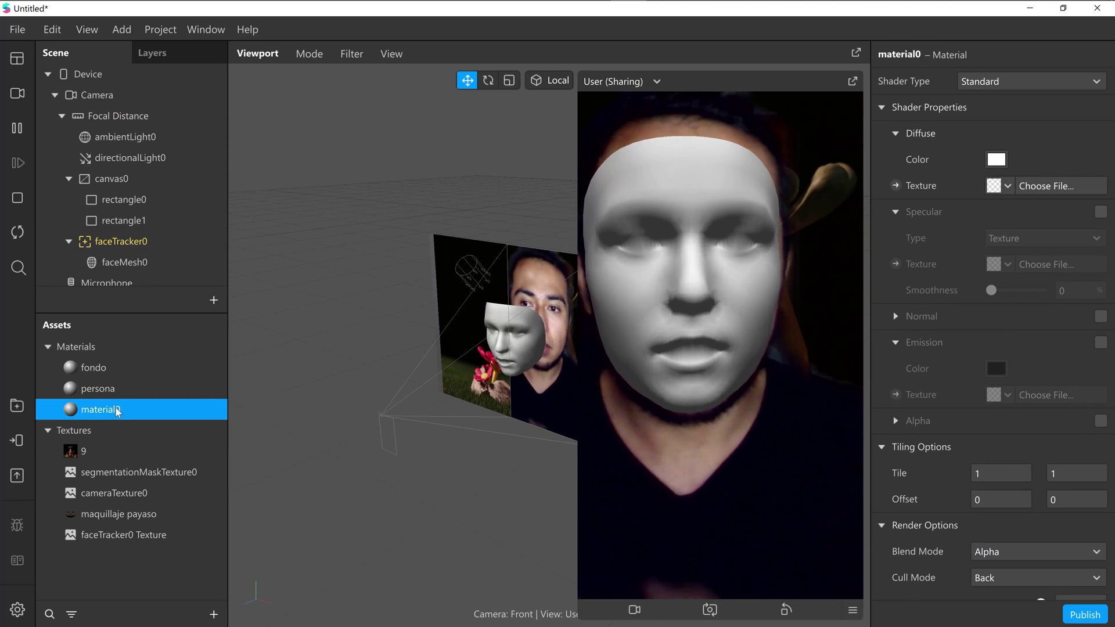
double_click(116, 408)
text(rostro)
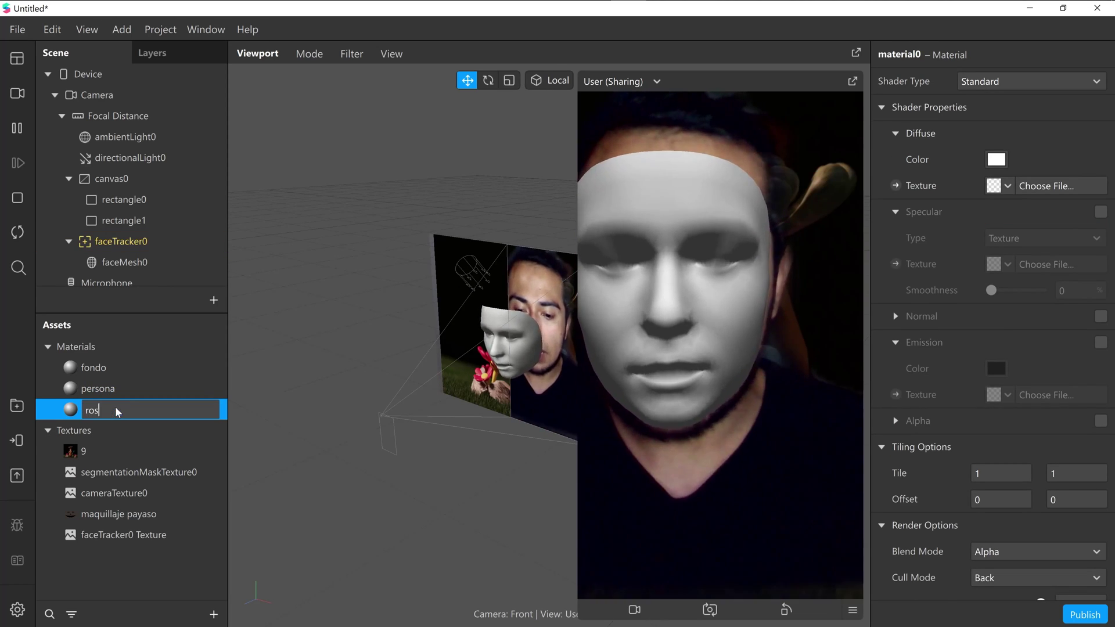
key(Return)
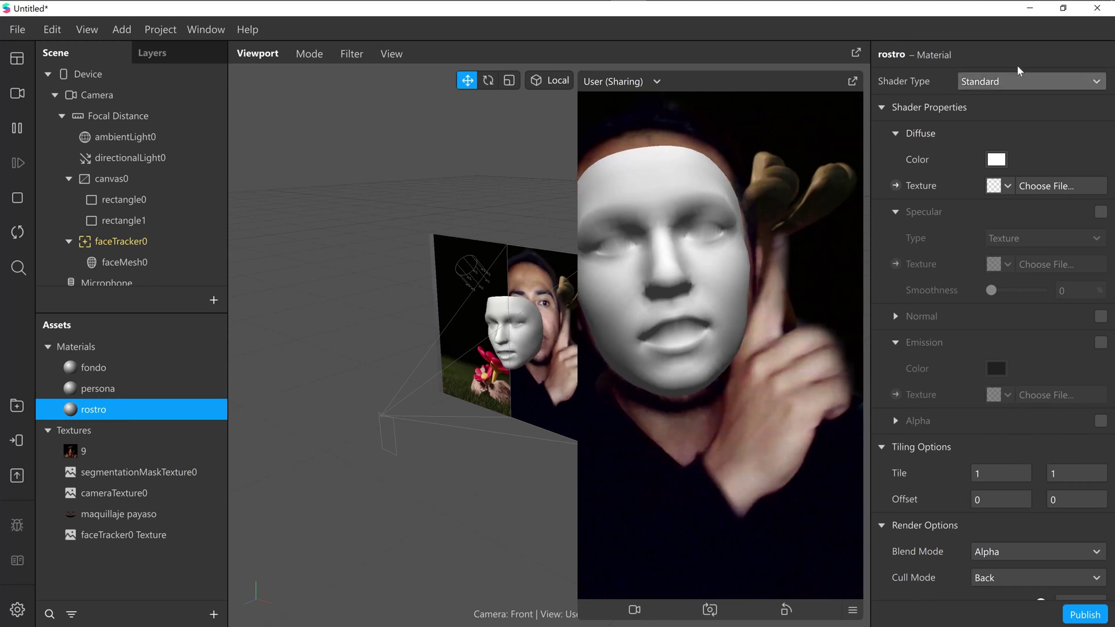
- Set the rostro material's shader type to Flat and its diffuse texture to faceTracker0 Texture
click(1013, 80)
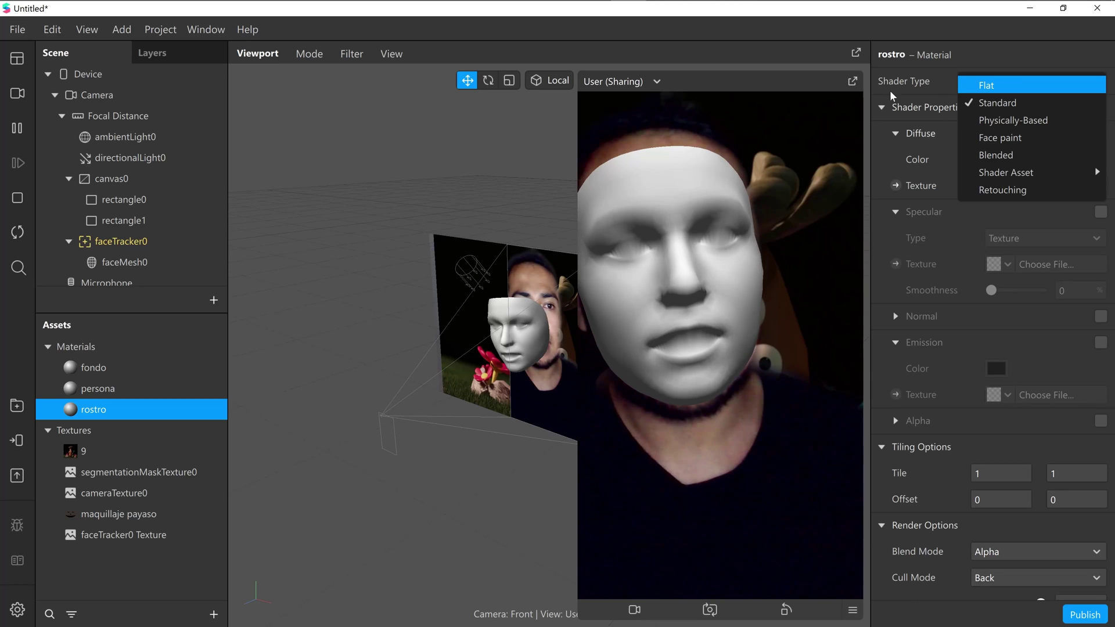
click(1013, 81)
click(1008, 189)
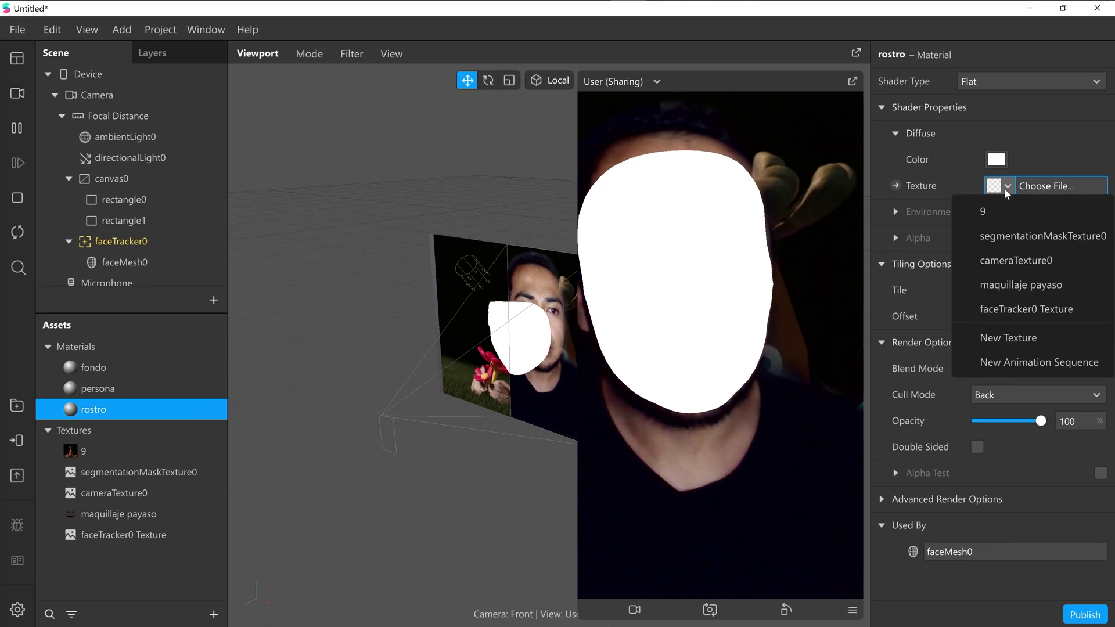
click(1040, 313)
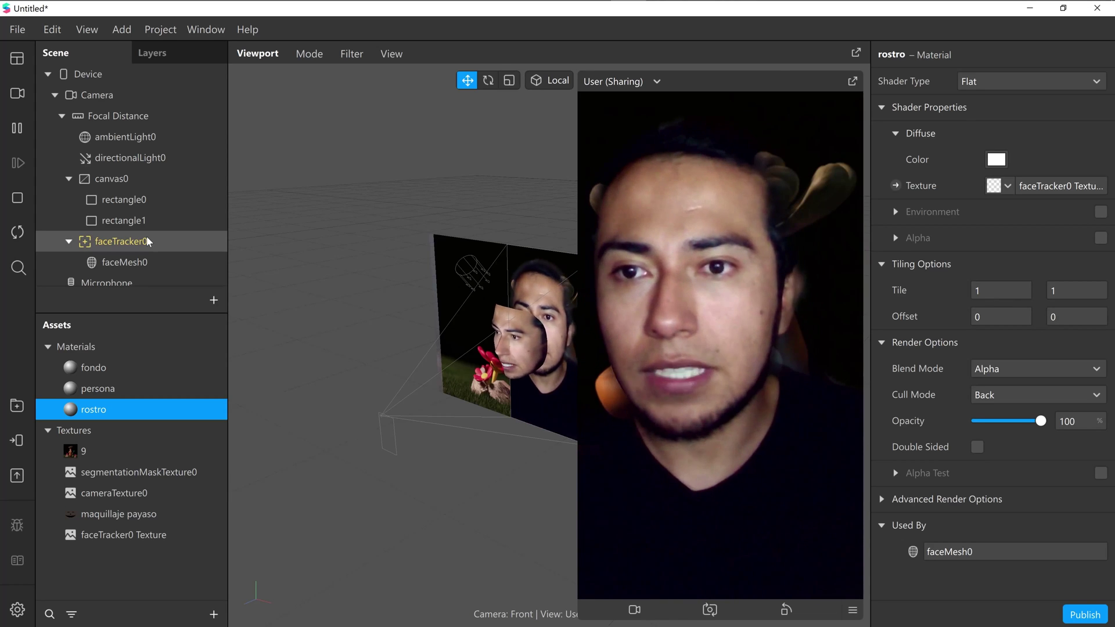
- Add a second face mesh under faceTracker0 and assign a newly created material to it
right_click(162, 246)
mouse_move(218, 256)
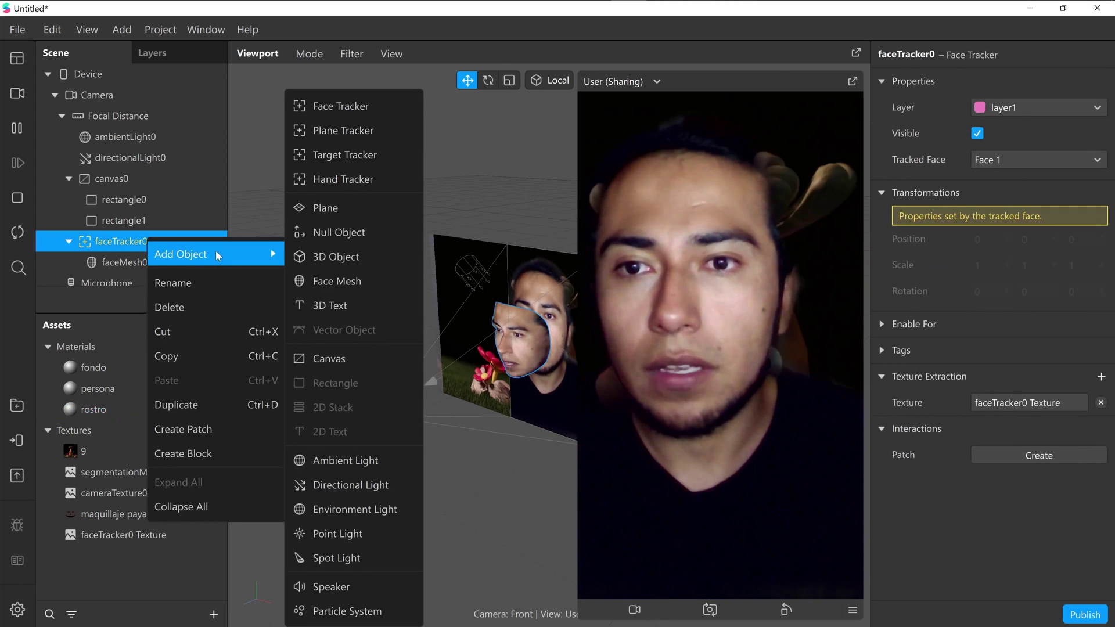
click(351, 280)
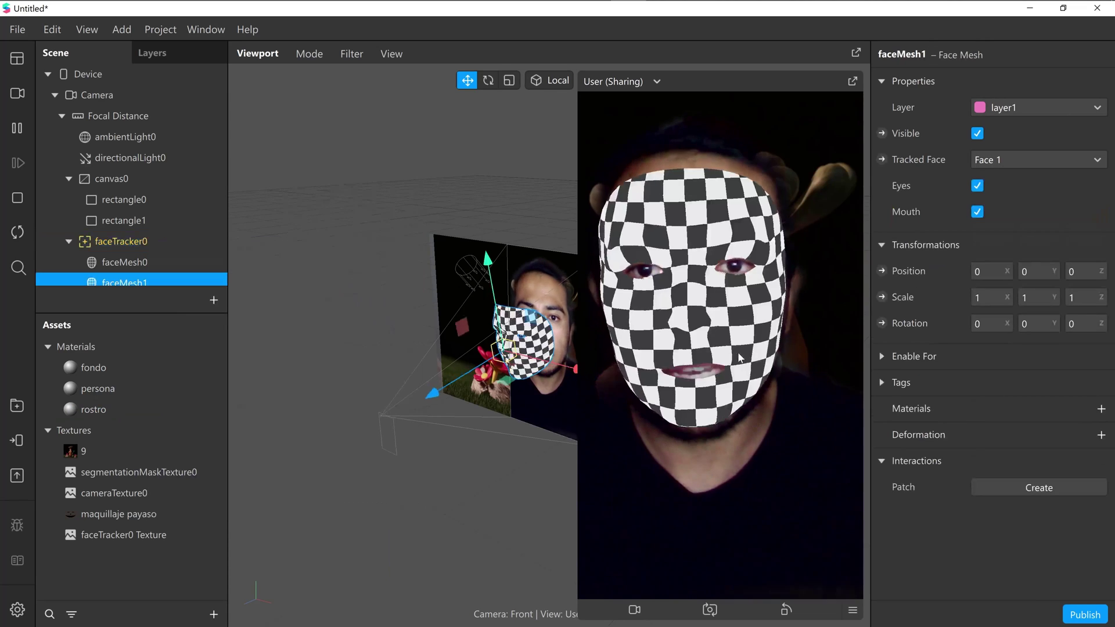
click(1101, 409)
click(1027, 514)
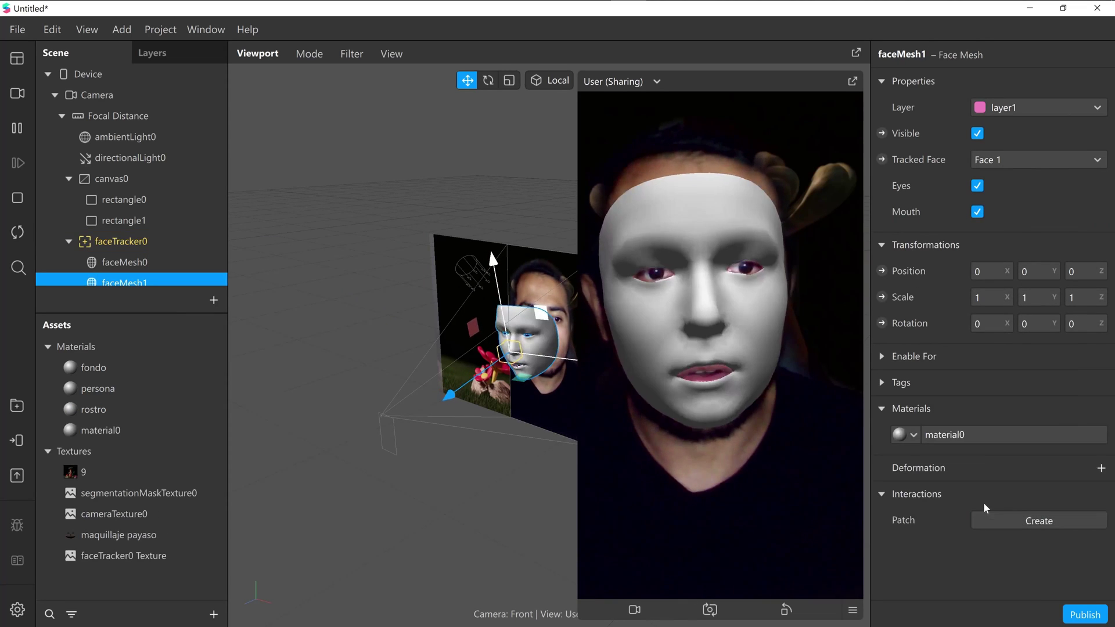
- Rename the second face mesh's material as mascara
click(125, 436)
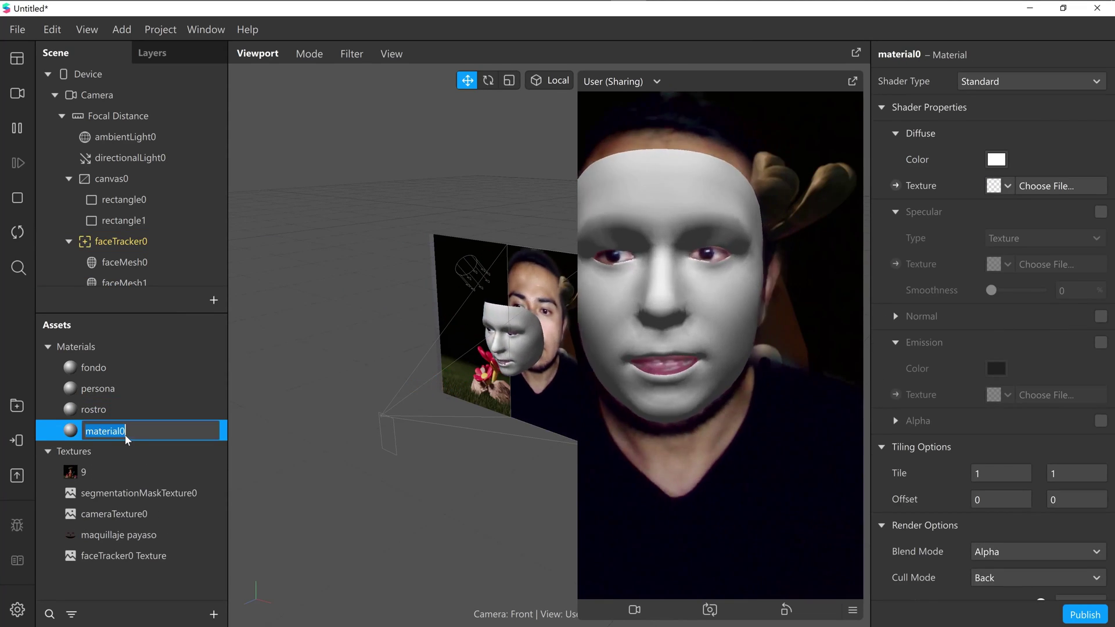
text(mascara)
key(Return)
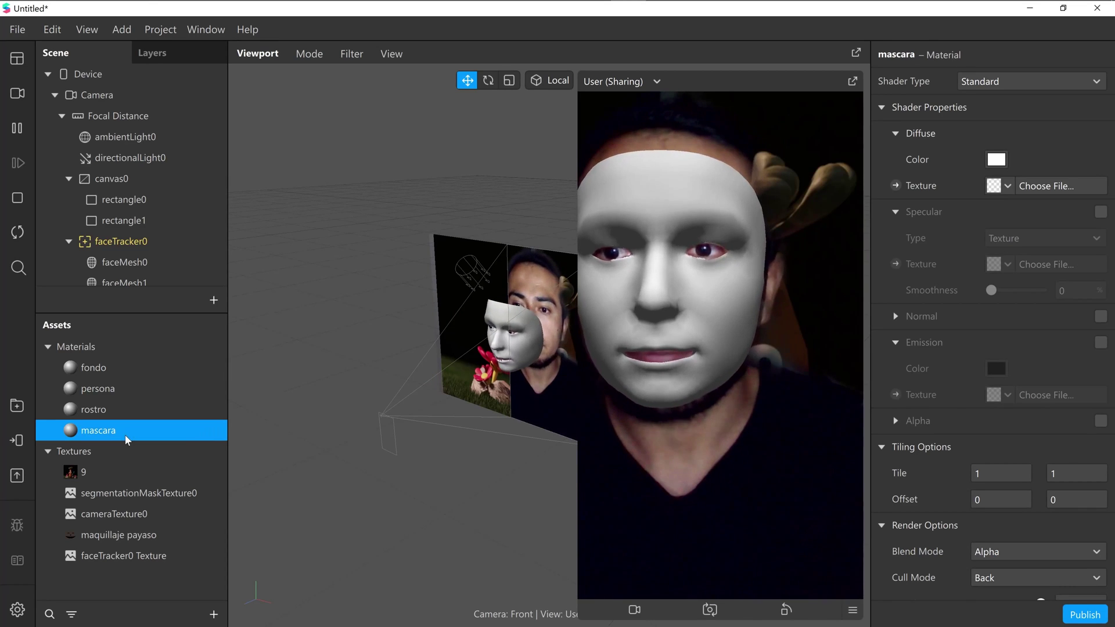
- Set the mascara material's shader type to Flat and its diffuse texture to maquillaje payaso
click(997, 83)
key(Return)
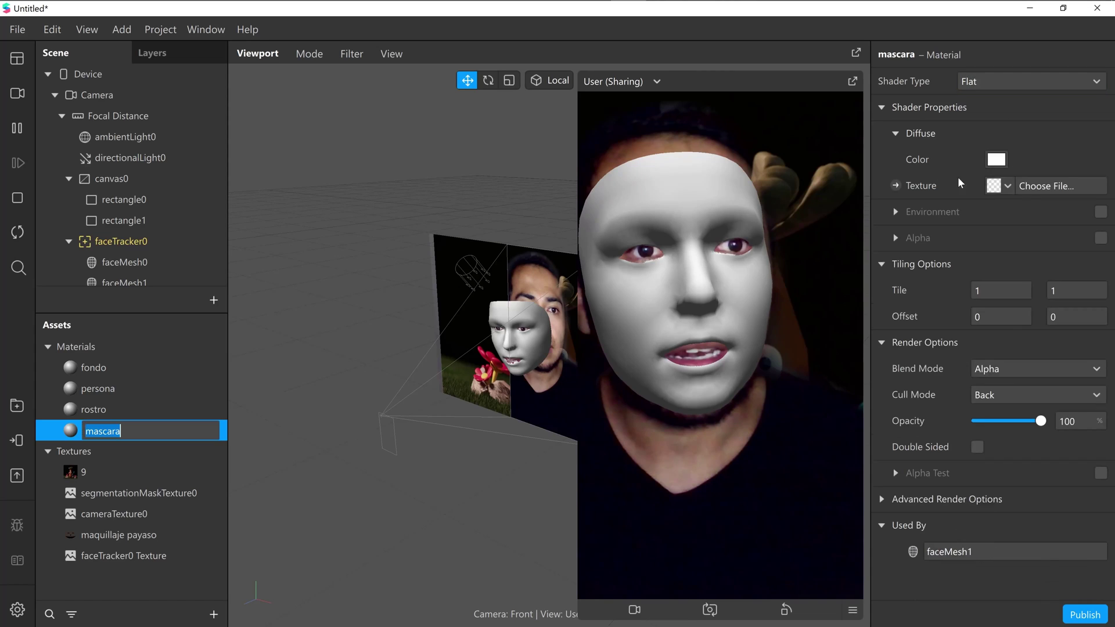
click(995, 187)
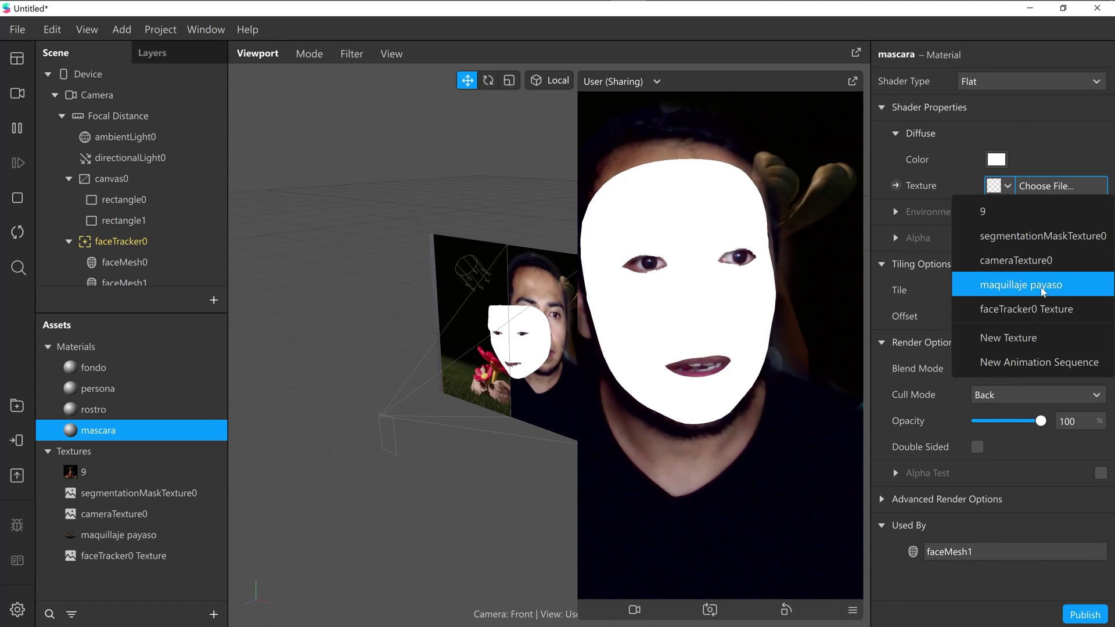
click(1021, 286)
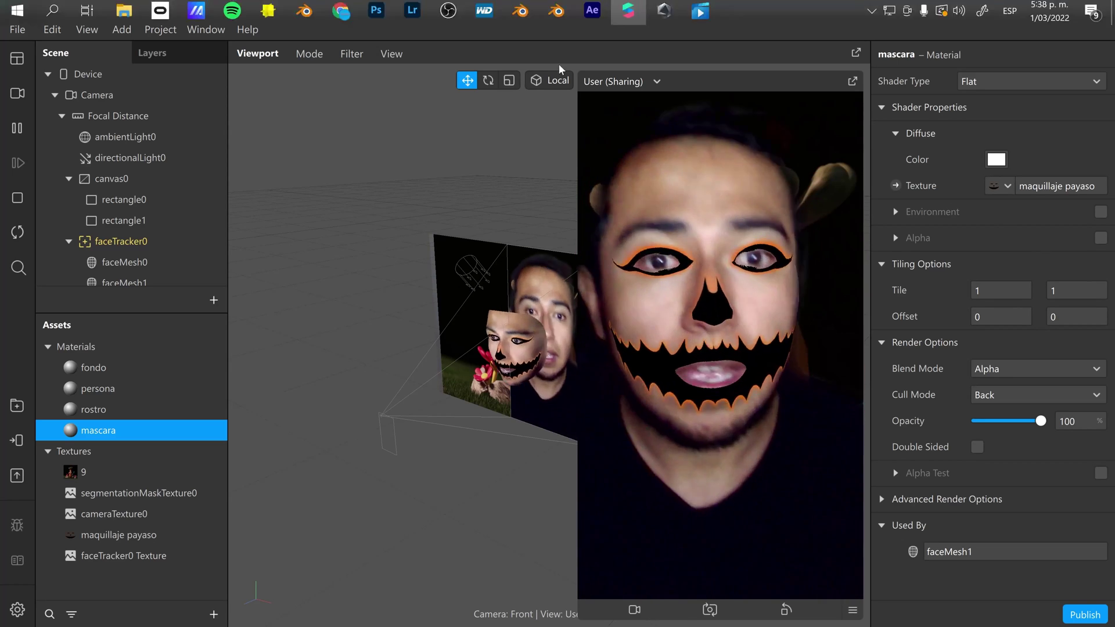
- Compare the two face meshes up close by hiding faceMesh0 and showing it again
scroll(442, 348, up, 10)
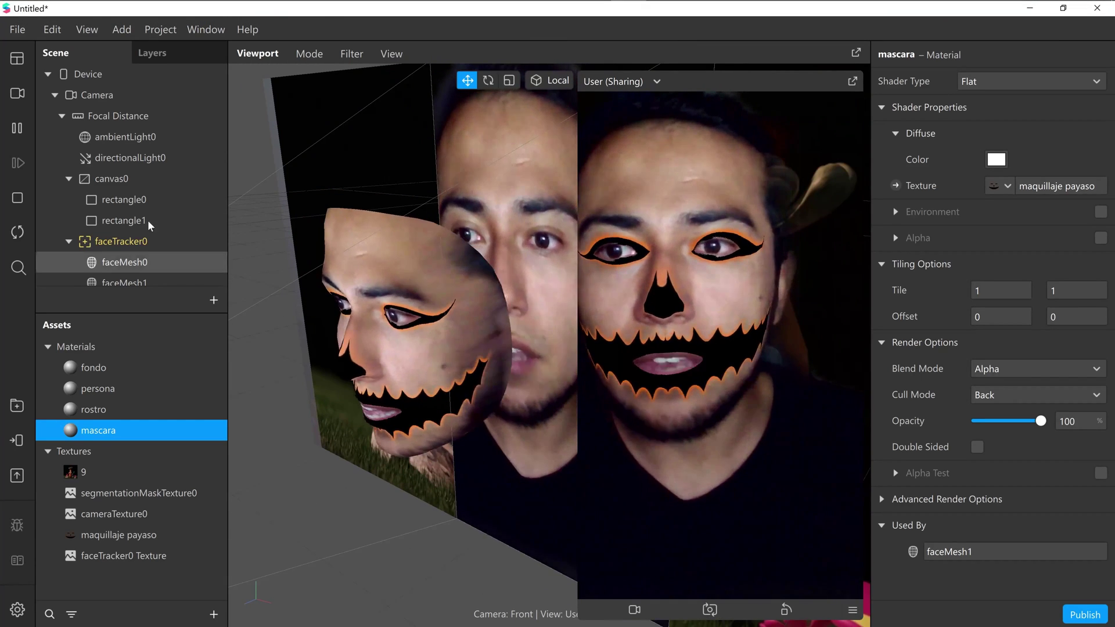
scroll(138, 246, down, 1)
scroll(138, 245, down, 1)
click(138, 254)
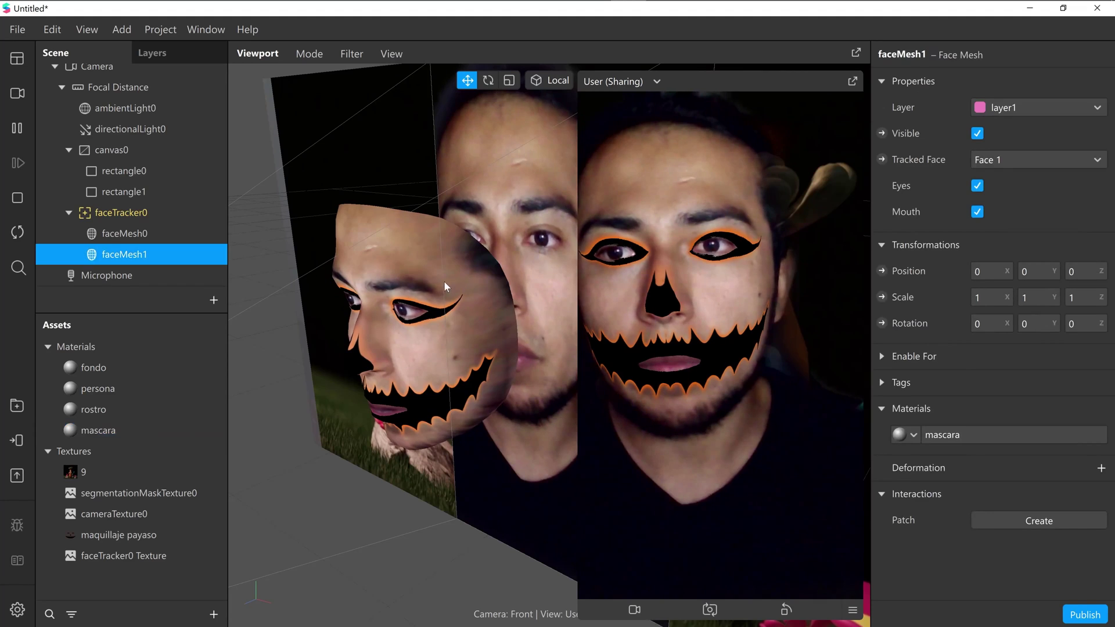
click(147, 235)
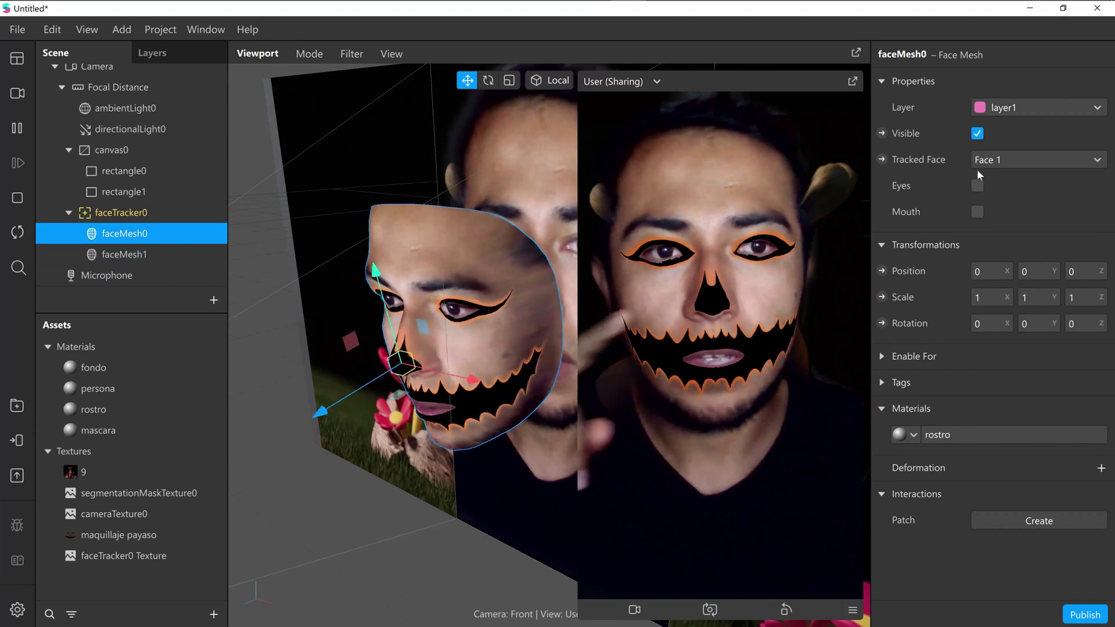
click(977, 134)
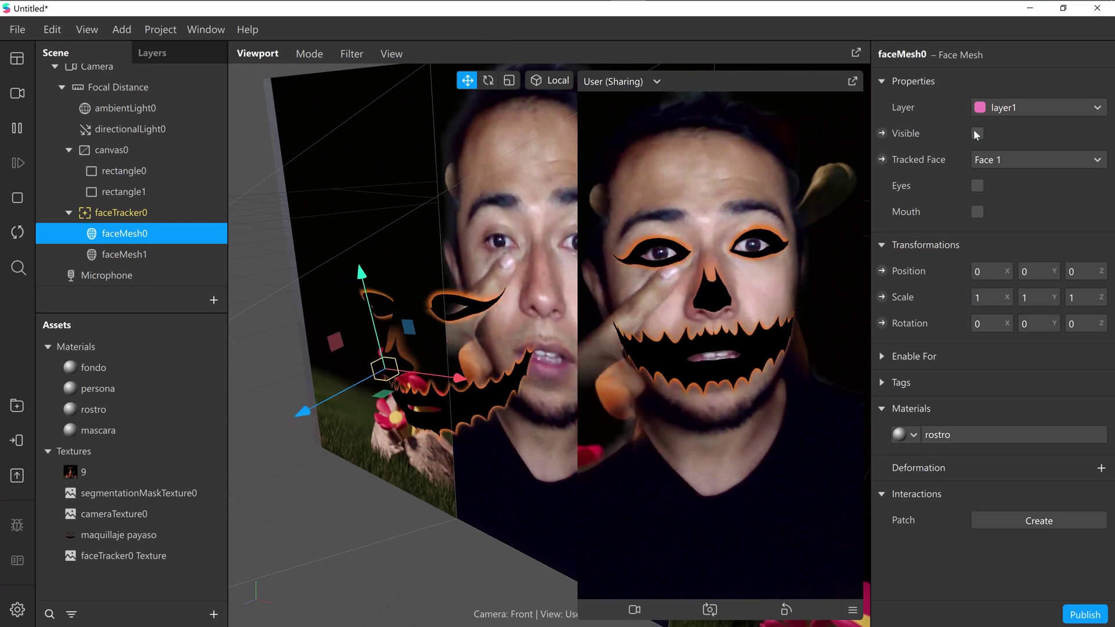
click(977, 134)
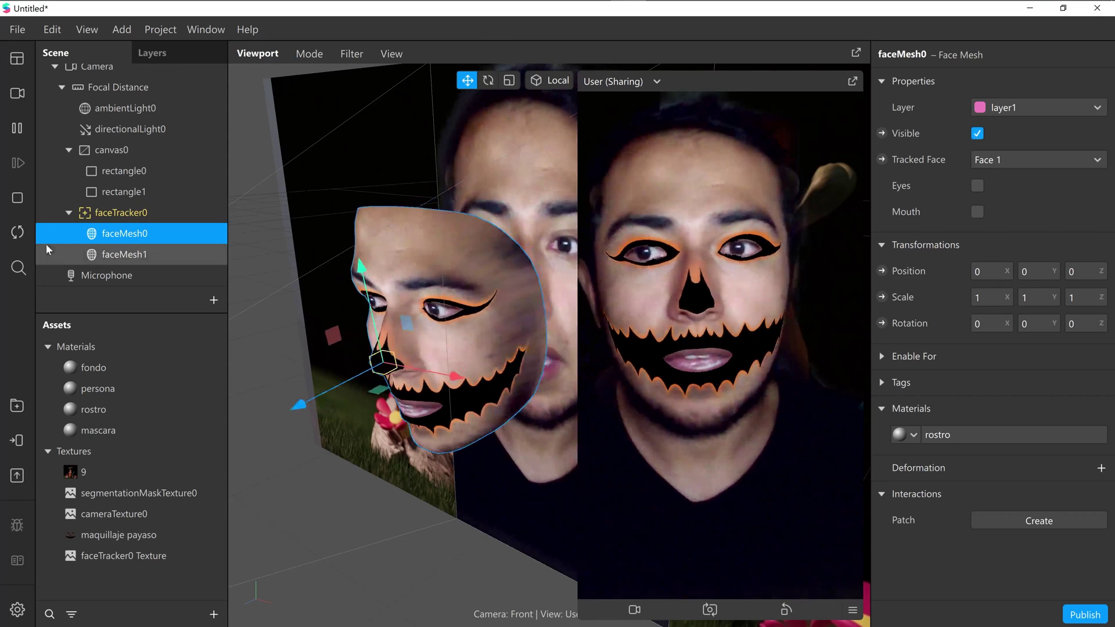
- Pause the preview, move faceMesh1 slightly forward along Z to about 0.0015, and resume the preview
click(140, 251)
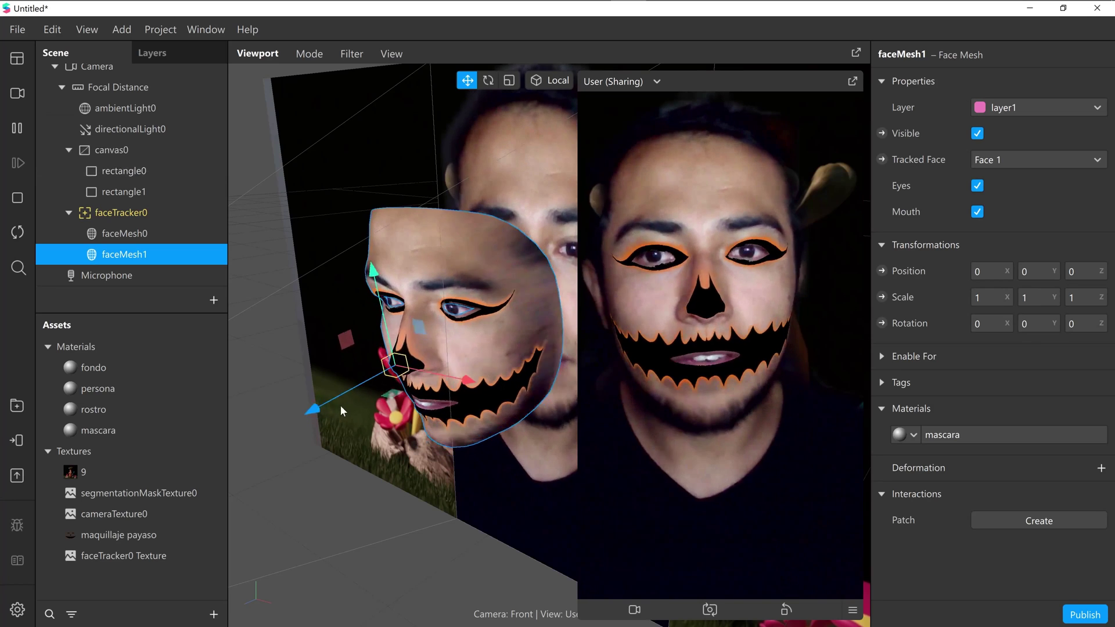
click(16, 129)
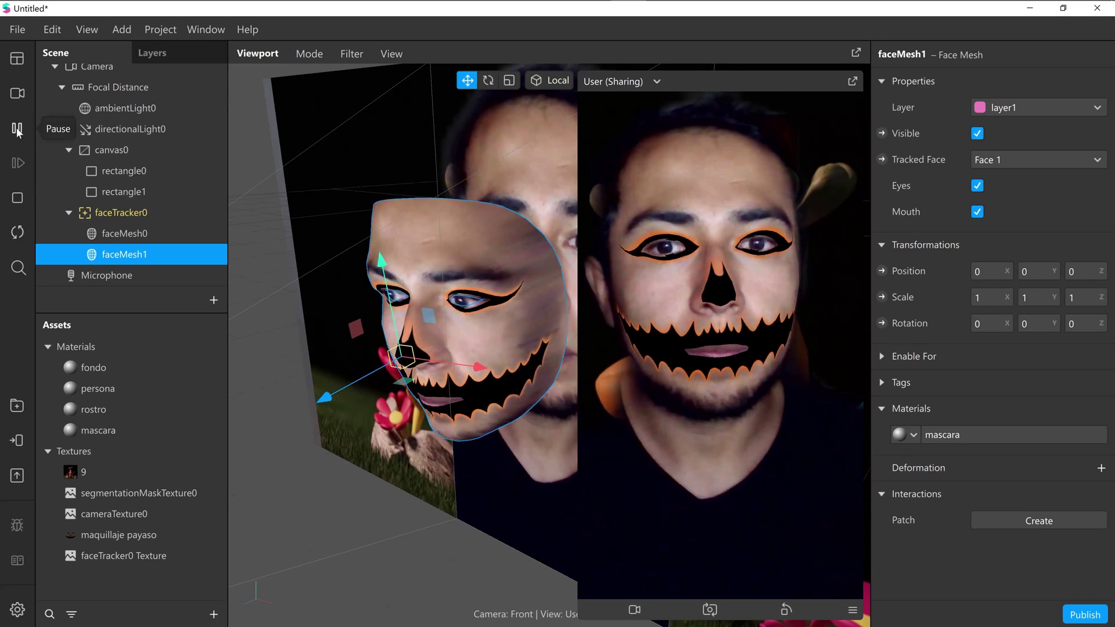
drag(330, 401, 330, 402)
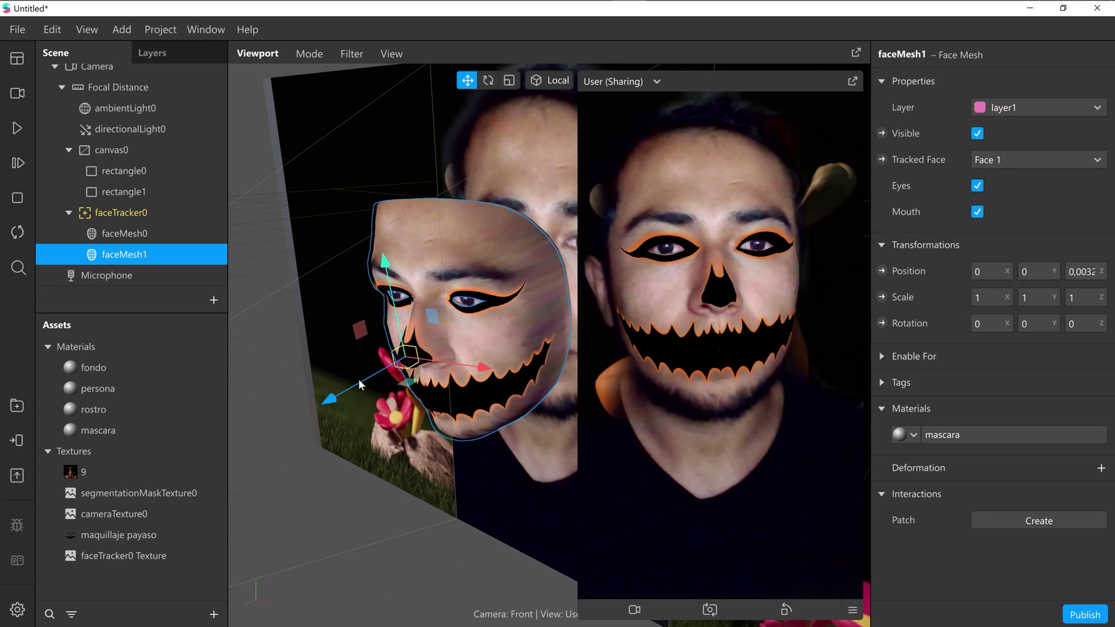
drag(359, 382, 361, 379)
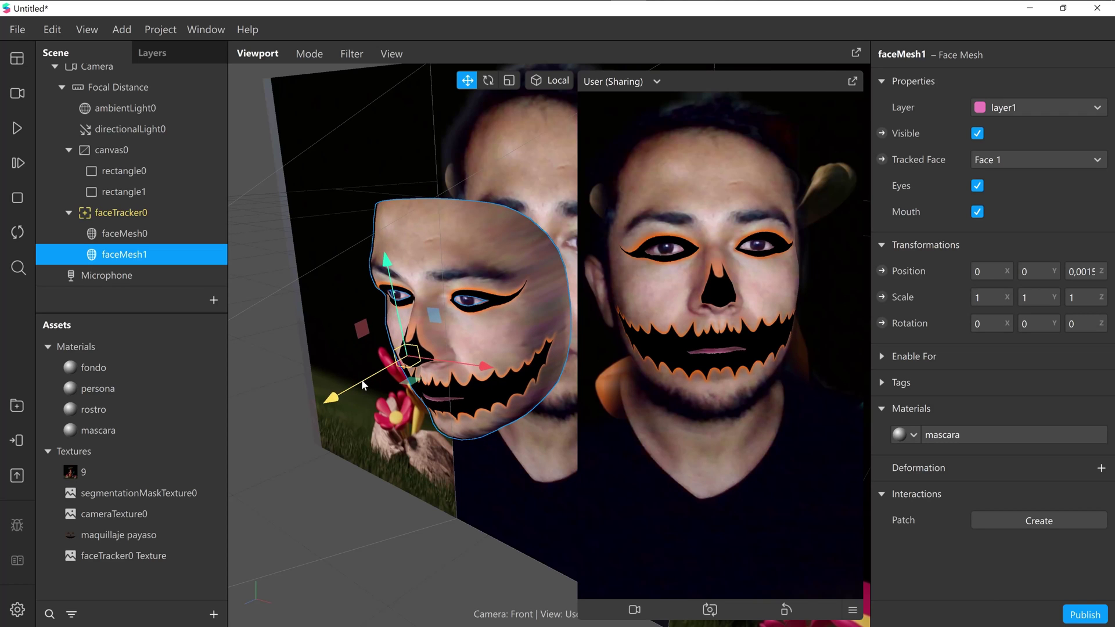
click(16, 129)
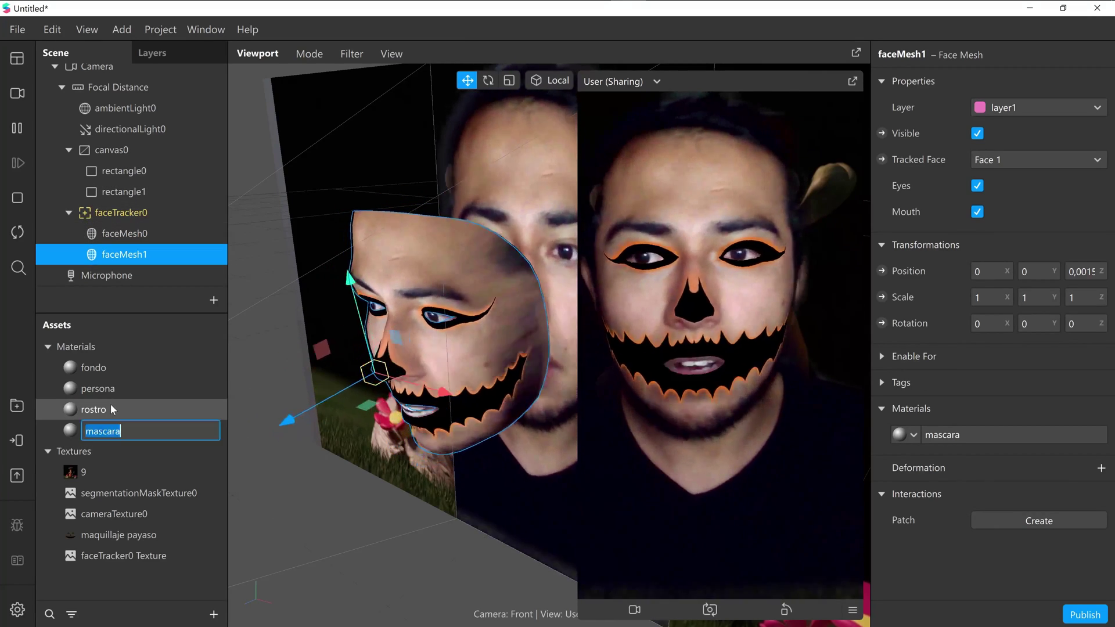
- Turn off Use Depth Test in the advanced render options of the rostro and mascara materials
click(111, 404)
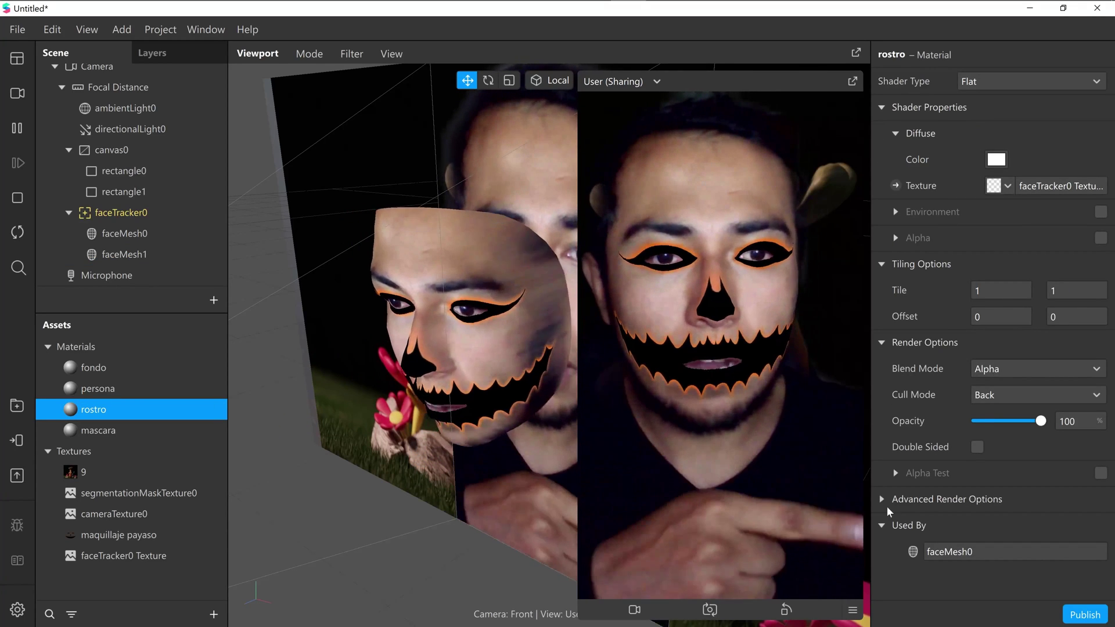
click(882, 501)
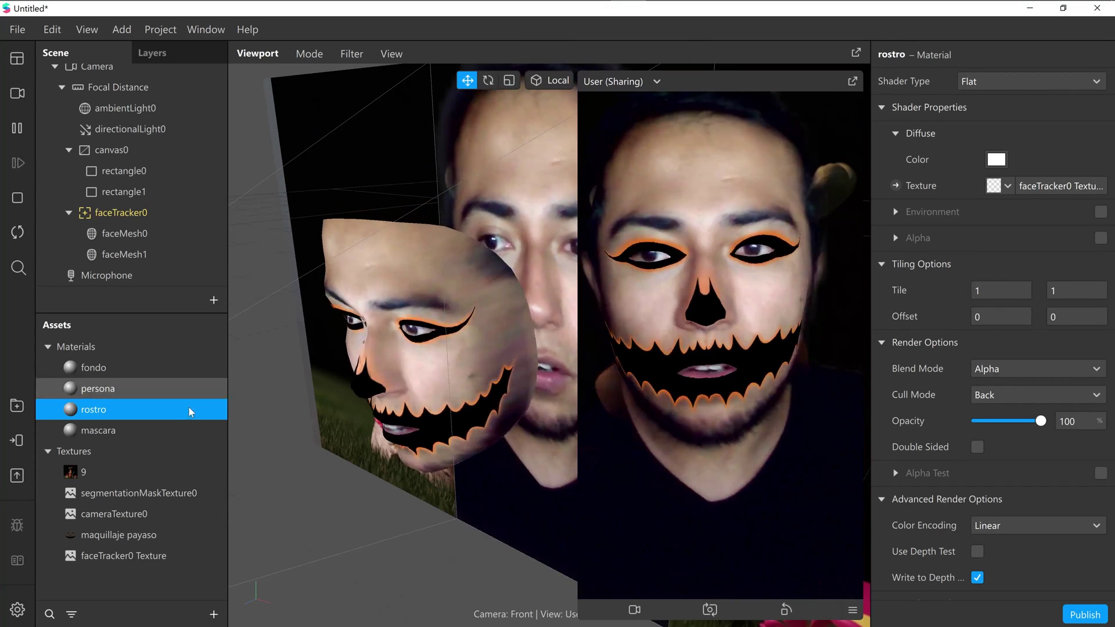
key(Return)
key(Down)
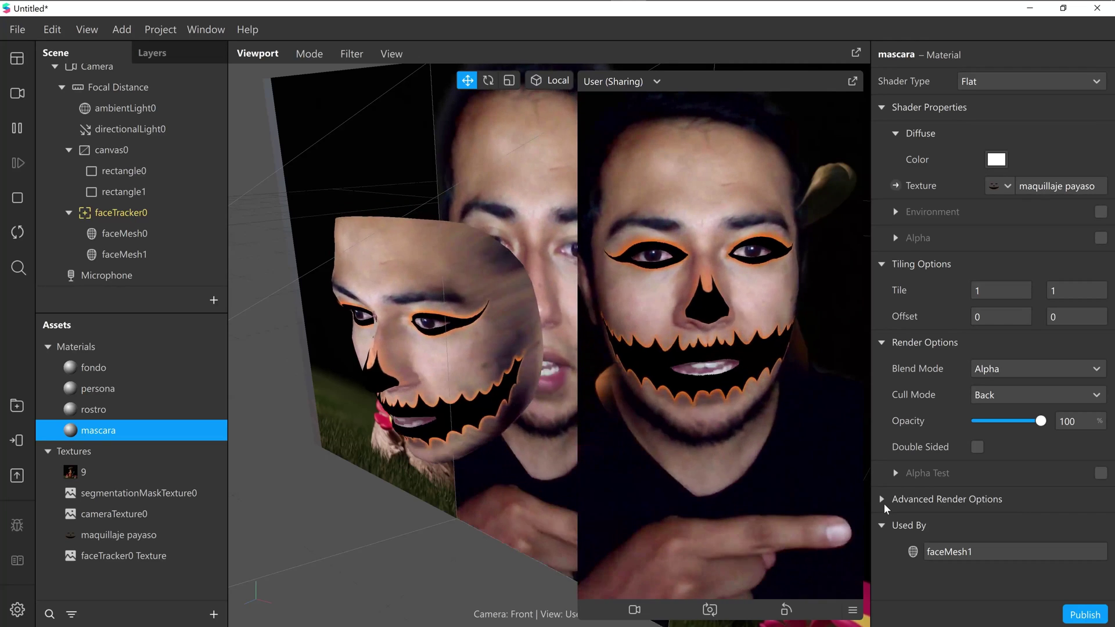
click(882, 500)
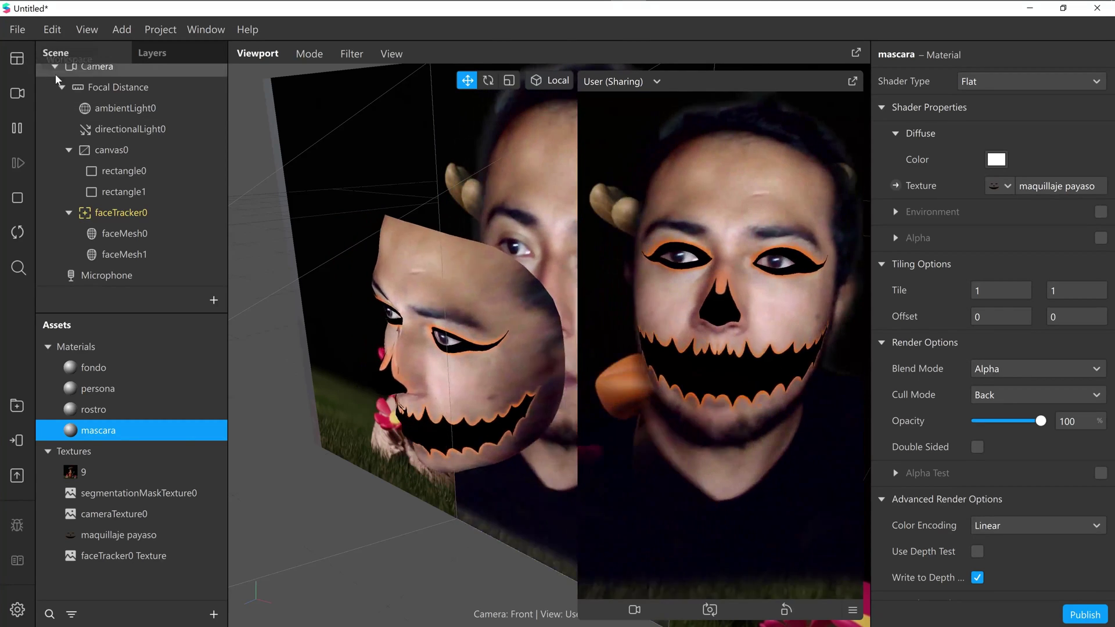
- Try to move canvas0 below faceTracker0 in the scene hierarchy and undo the move
click(69, 150)
scroll(116, 168, up, 1)
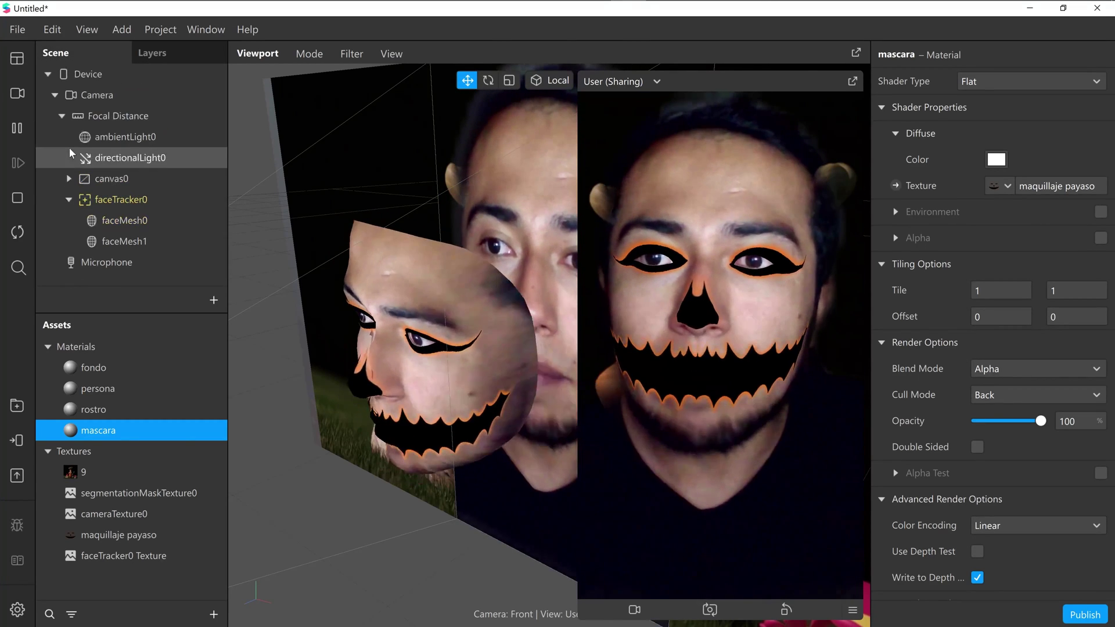
click(124, 185)
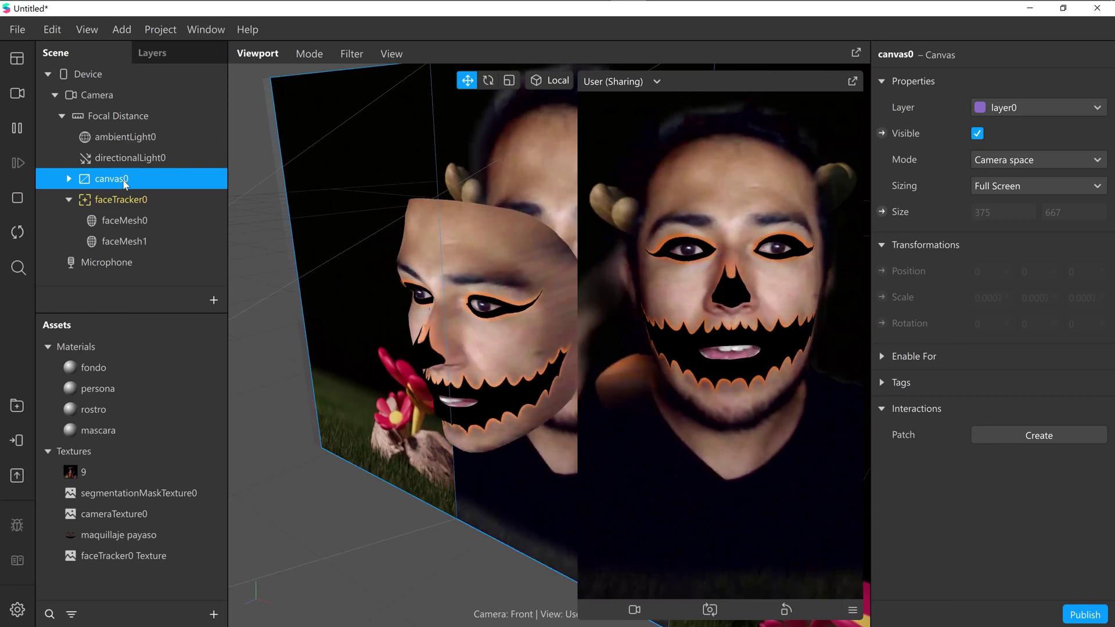
click(69, 200)
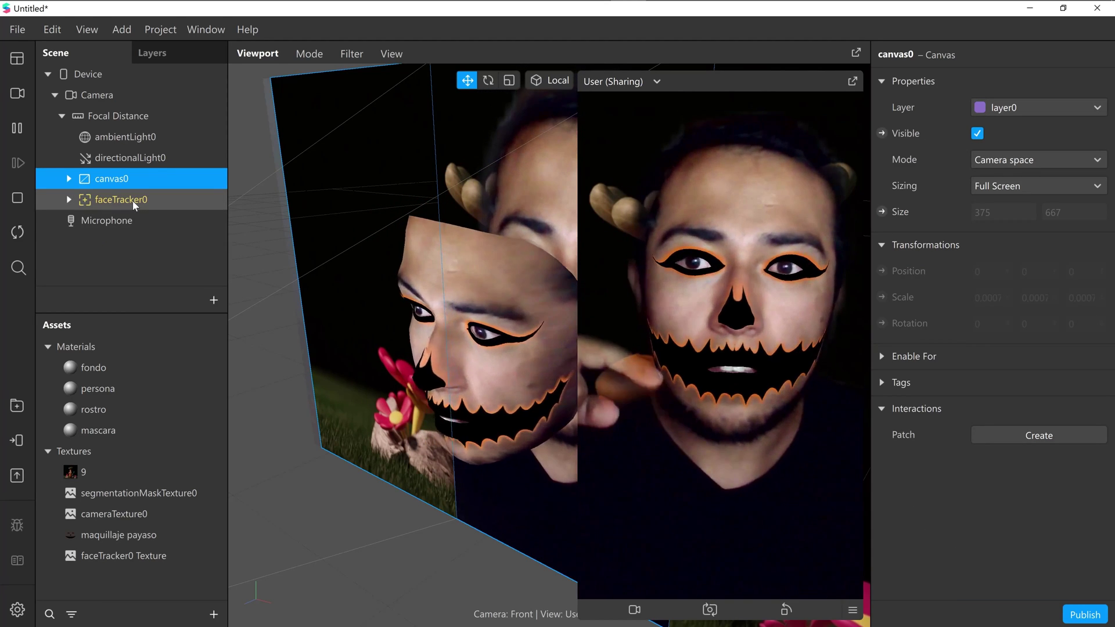
drag(132, 201, 130, 202)
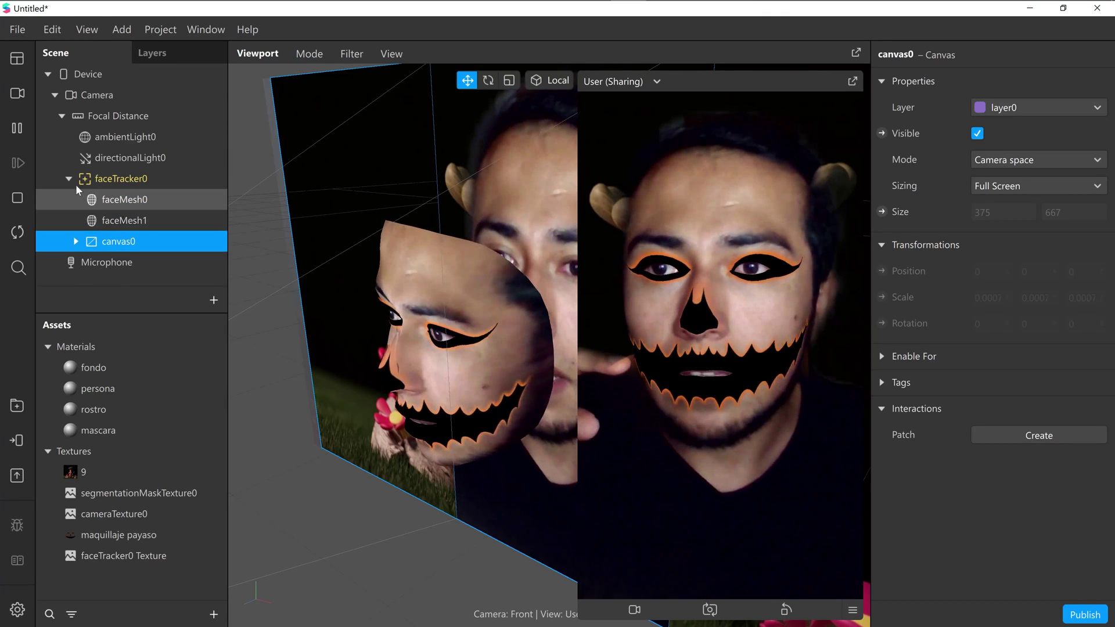
click(68, 178)
click(68, 180)
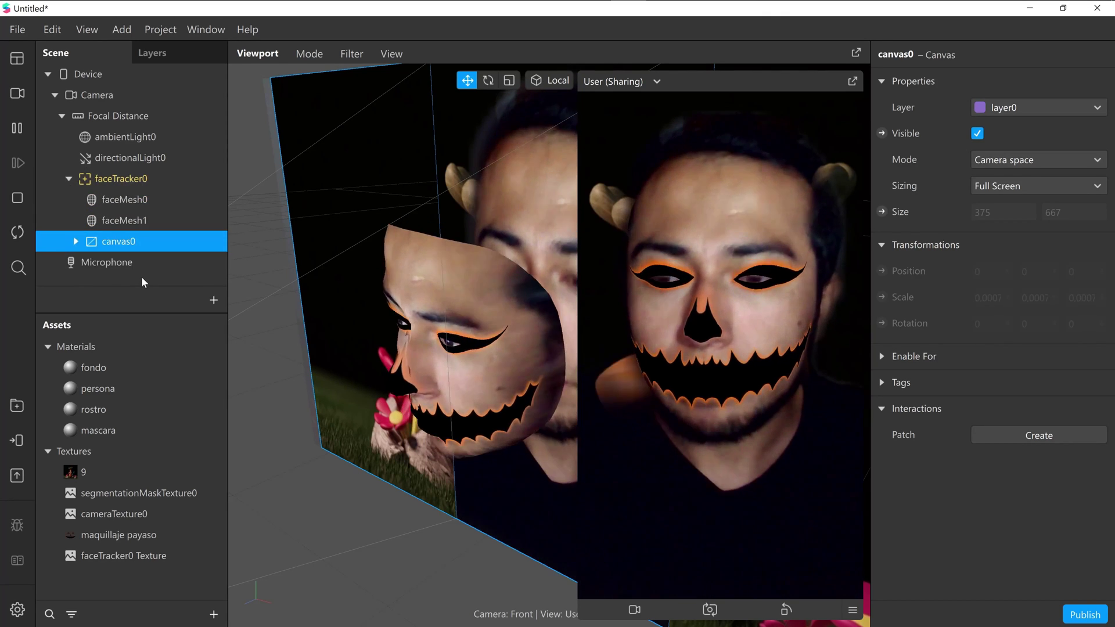
key(ctrl+z)
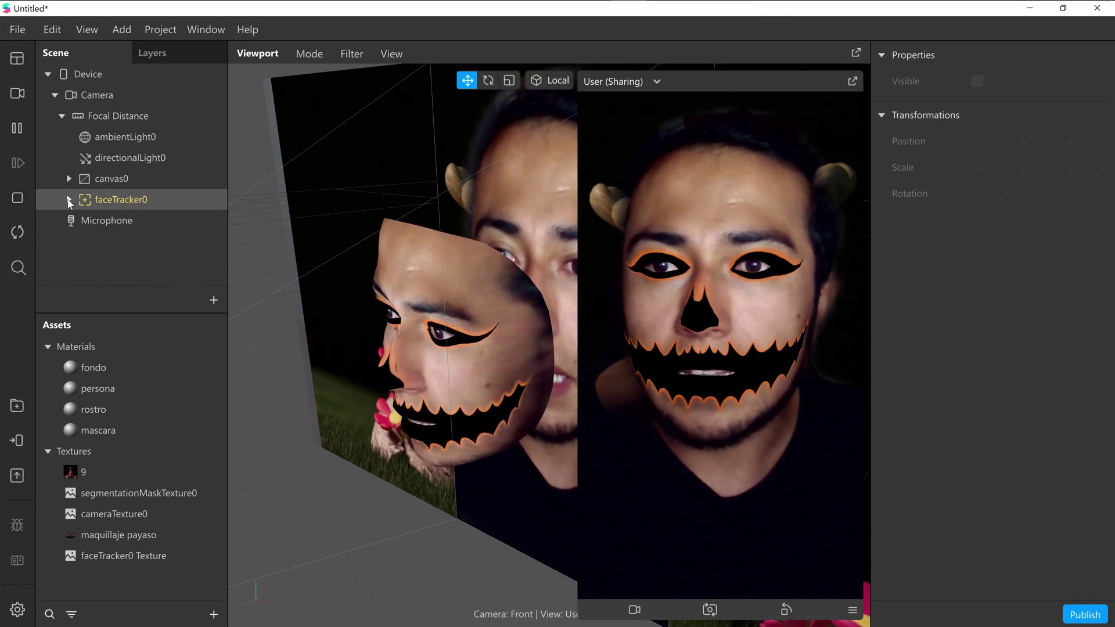
- Move faceTracker0 above canvas0 in the scene hierarchy and return it to its place below canvas0
drag(101, 202, 122, 162)
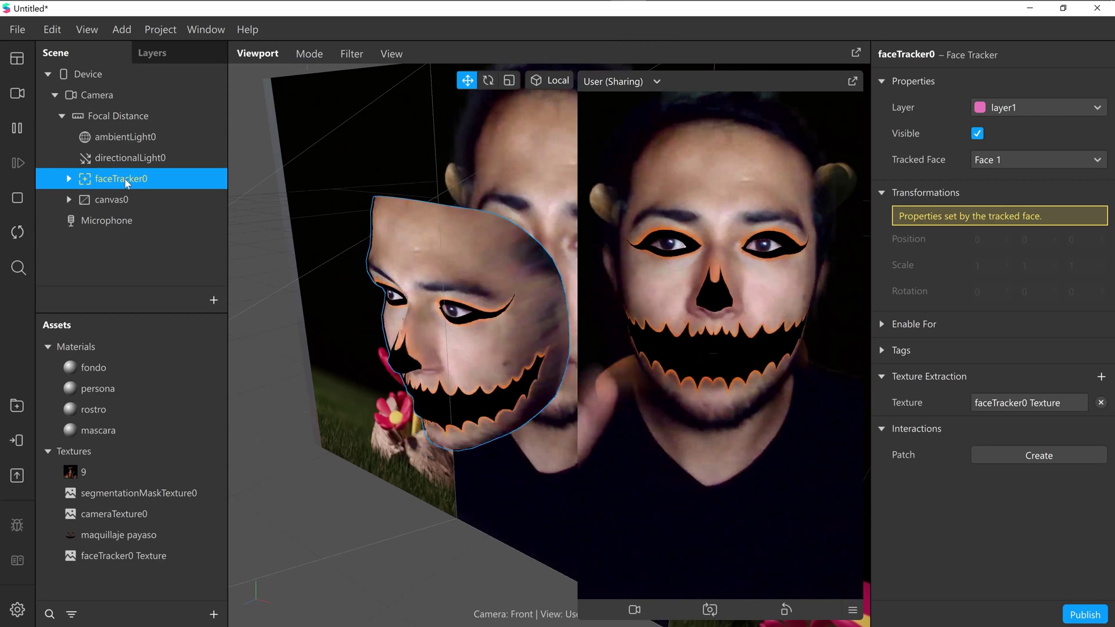
drag(97, 177, 124, 211)
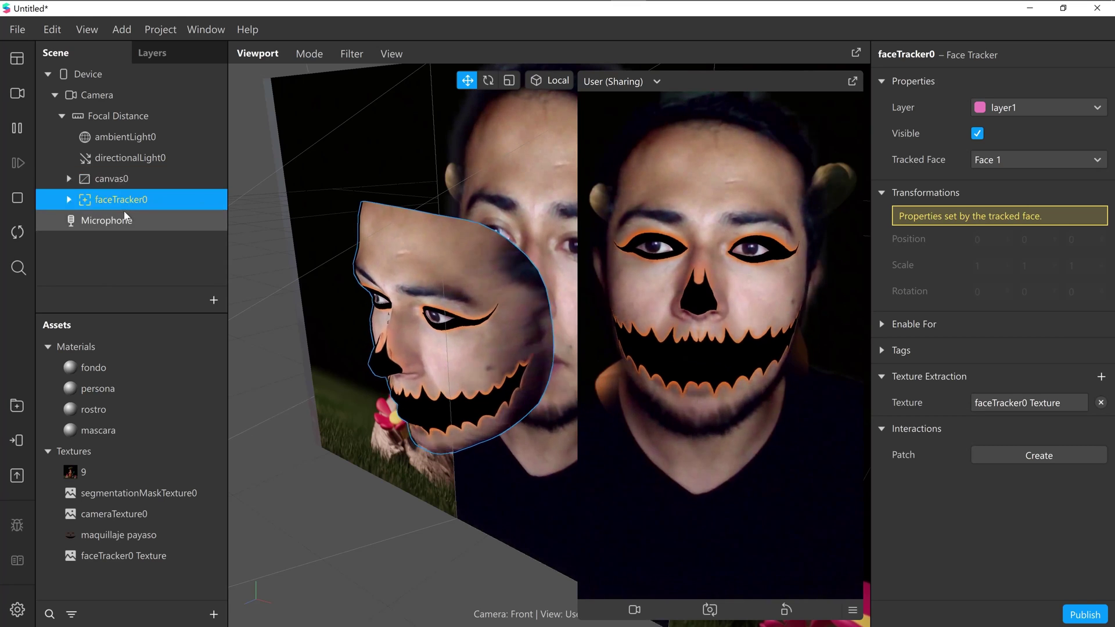